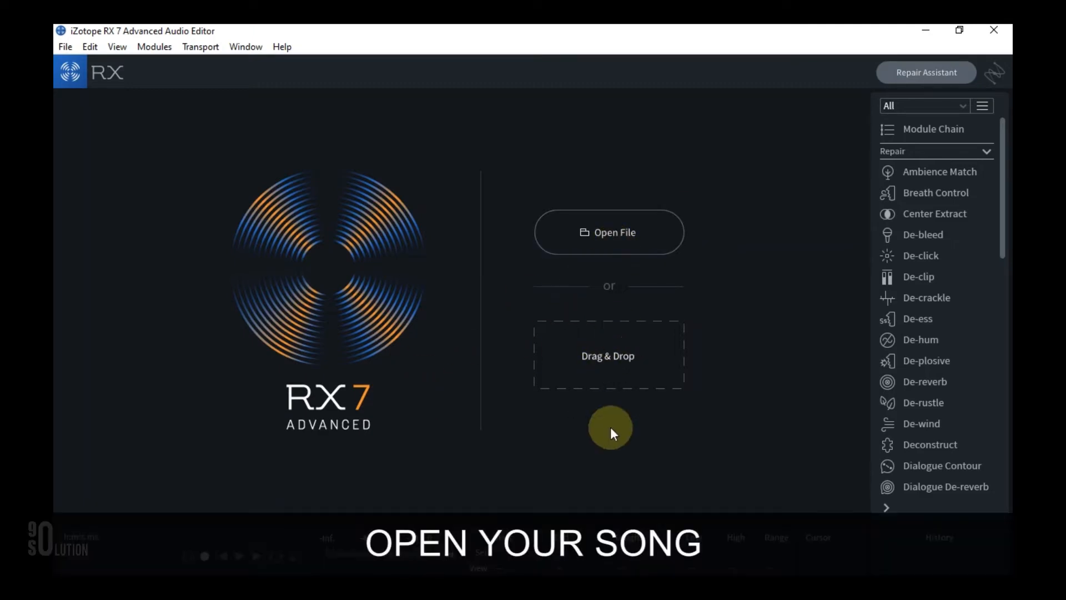
# Load the "Empire Seasons" MP3 from the Song folder into the RX audio editor.
pyautogui.click(277, 580)
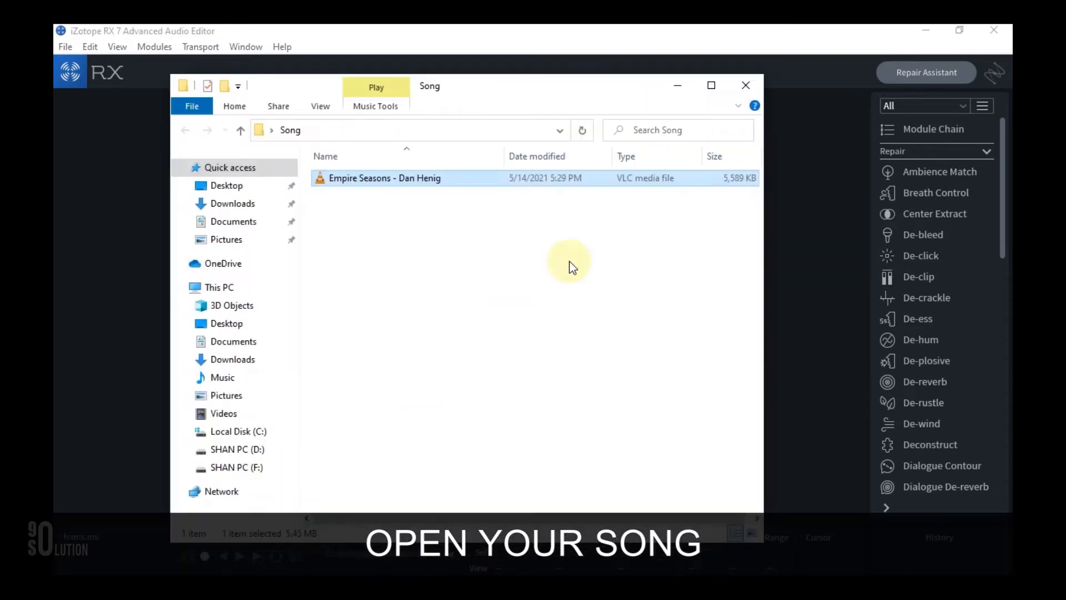
pyautogui.moveTo(352, 178); pyautogui.dragTo(127, 327)
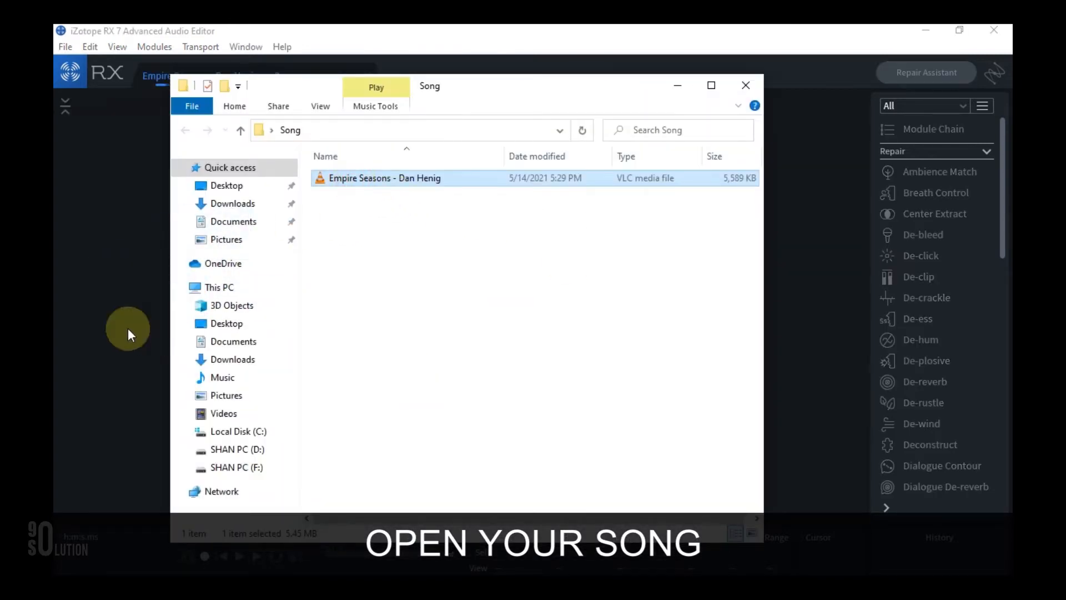
pyautogui.click(355, 27)
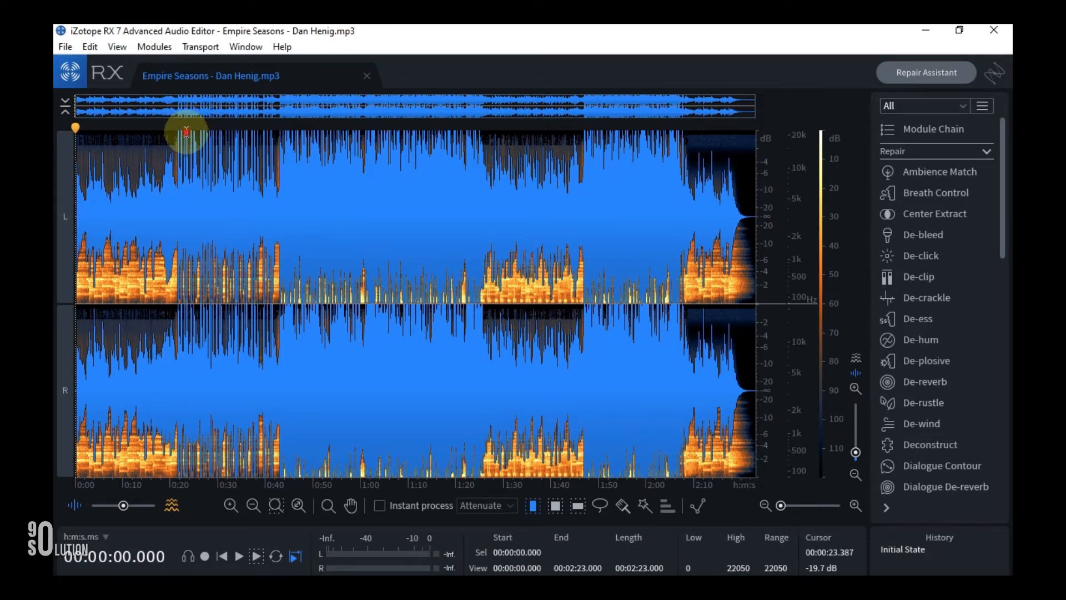
# Play the original song from about 0:33 to hear its drums, and stop playback.
pyautogui.click(187, 133)
pyautogui.click(232, 400)
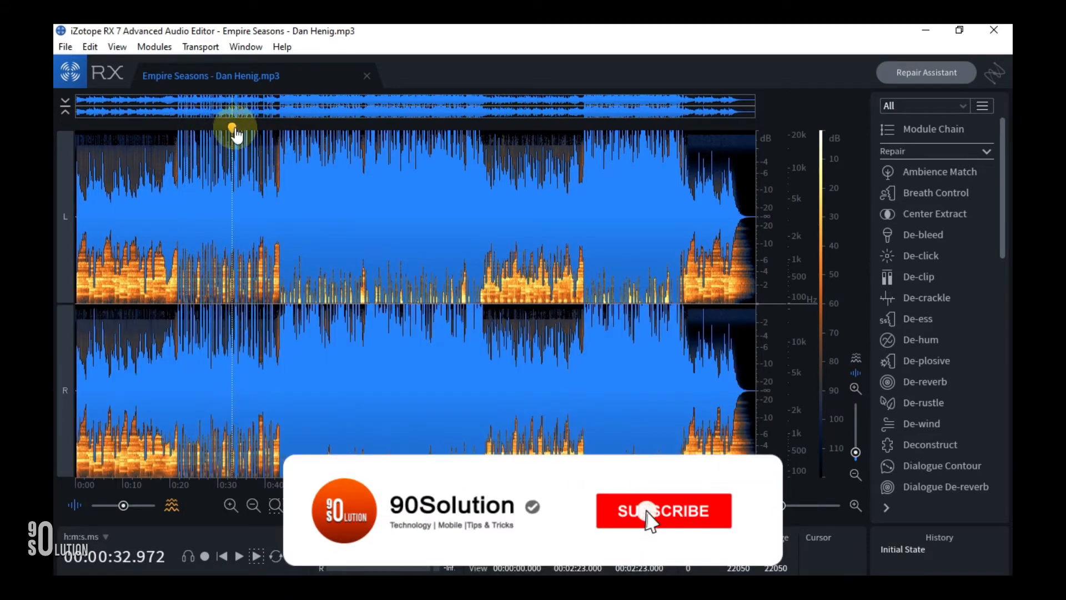
pyautogui.moveTo(235, 128)
pyautogui.mouseDown()
pyautogui.moveTo(247, 129)
pyautogui.moveTo(238, 131)
pyautogui.mouseUp()
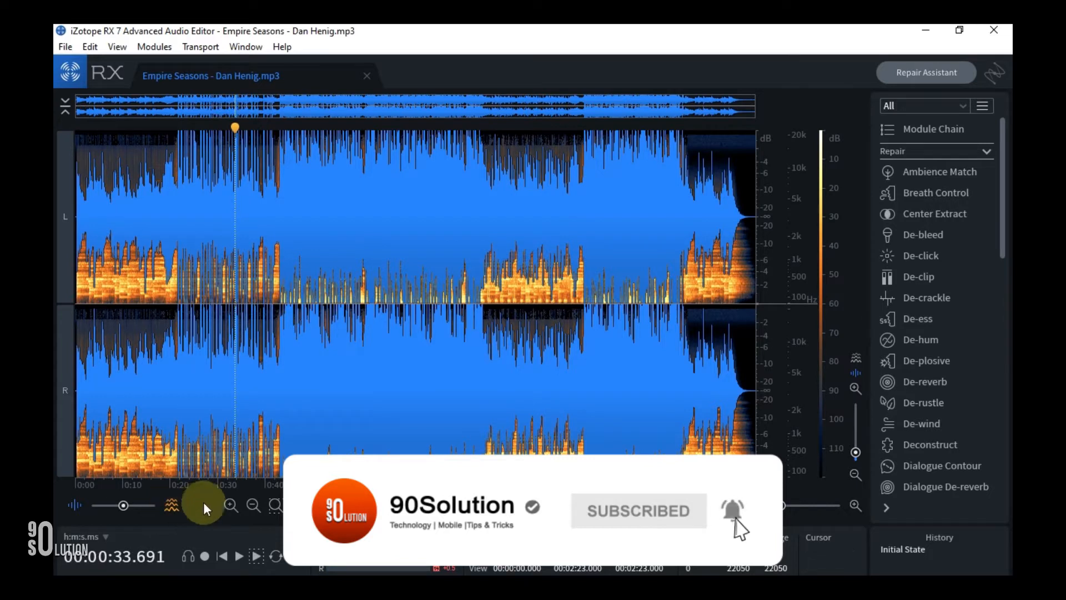
pyautogui.click(239, 556)
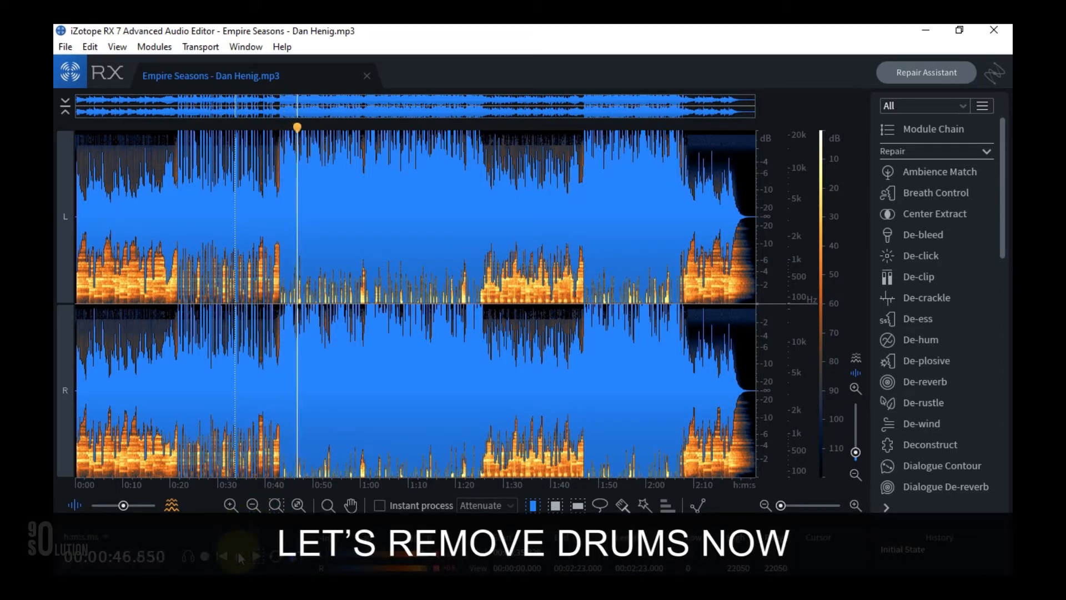
pyautogui.click(239, 556)
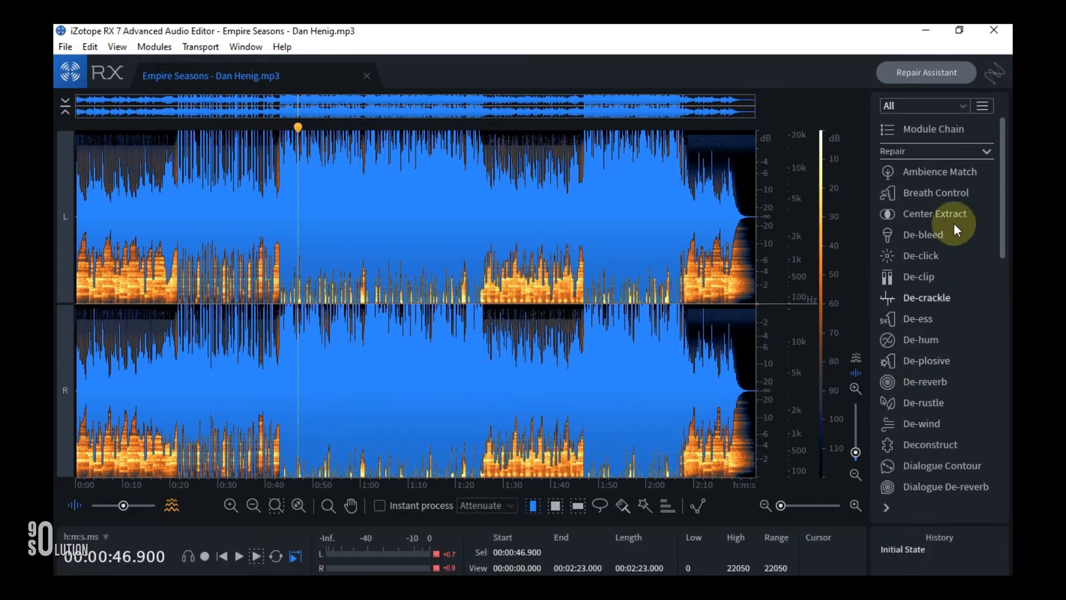
# Open the Music Rebalance module and load its Percussion Remover preset.
pyautogui.scroll(-5, 919, 353)
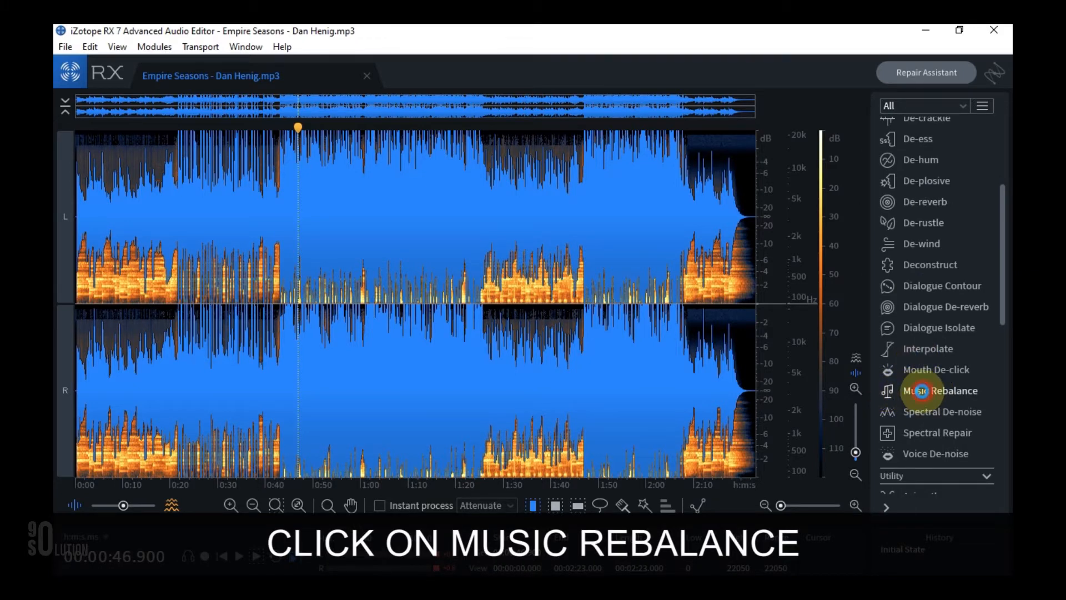
pyautogui.click(922, 391)
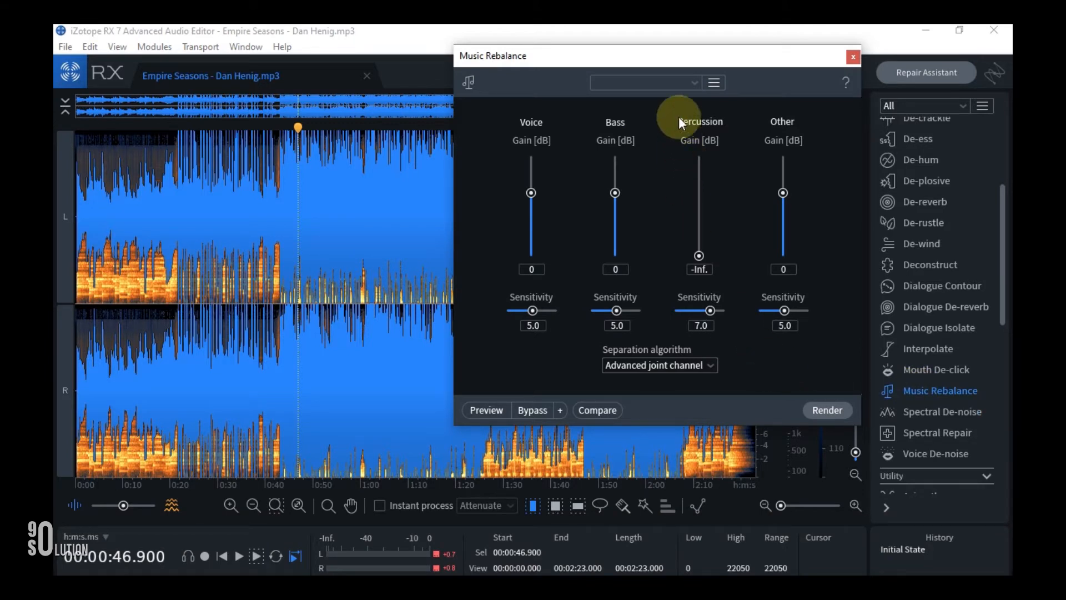
pyautogui.click(692, 81)
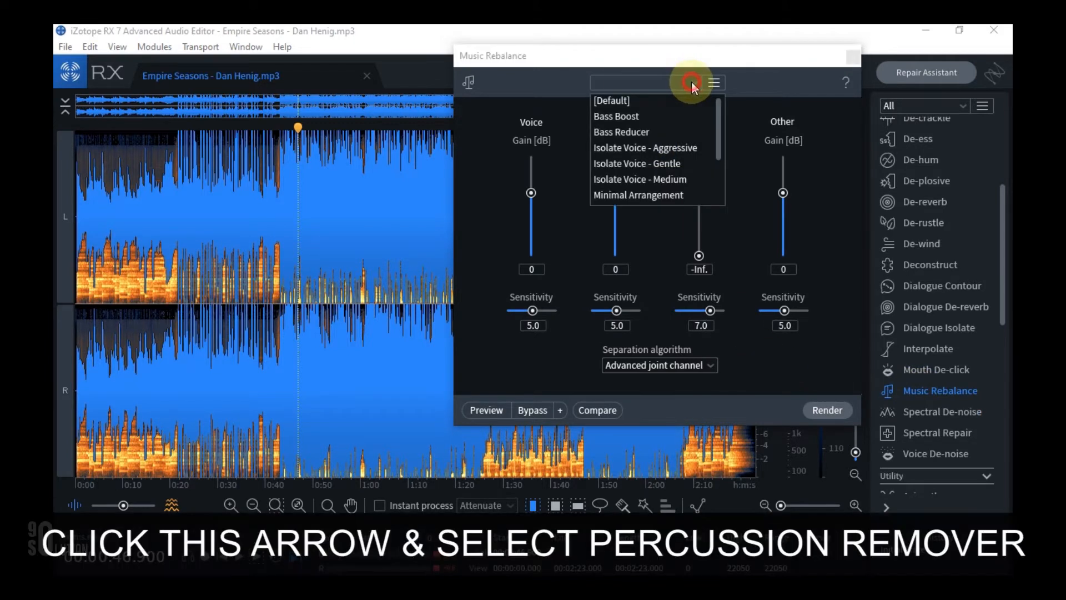
pyautogui.scroll(-1, 653, 143)
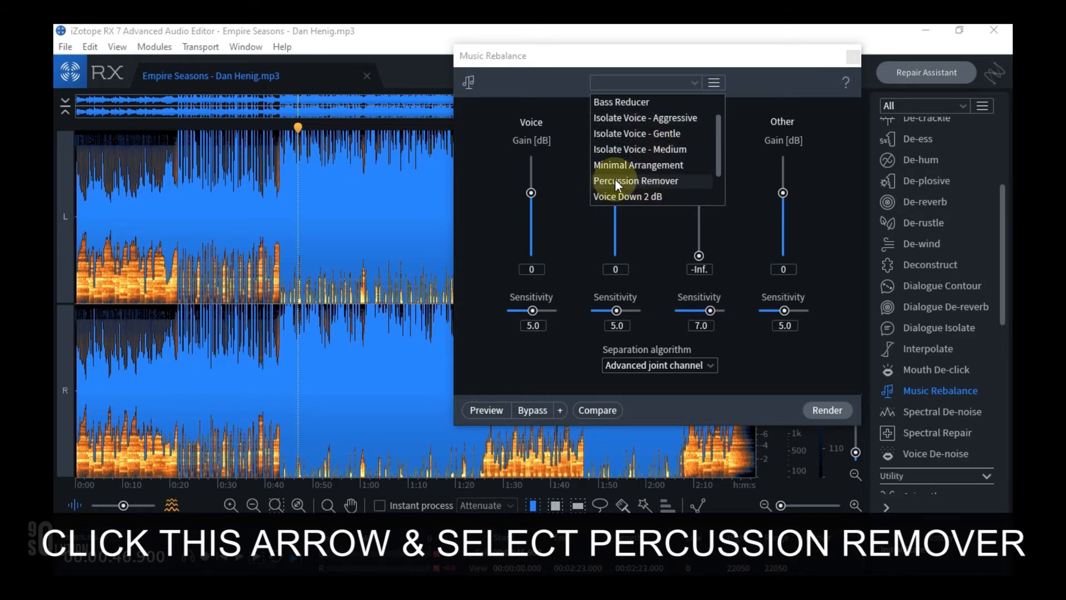
pyautogui.click(631, 182)
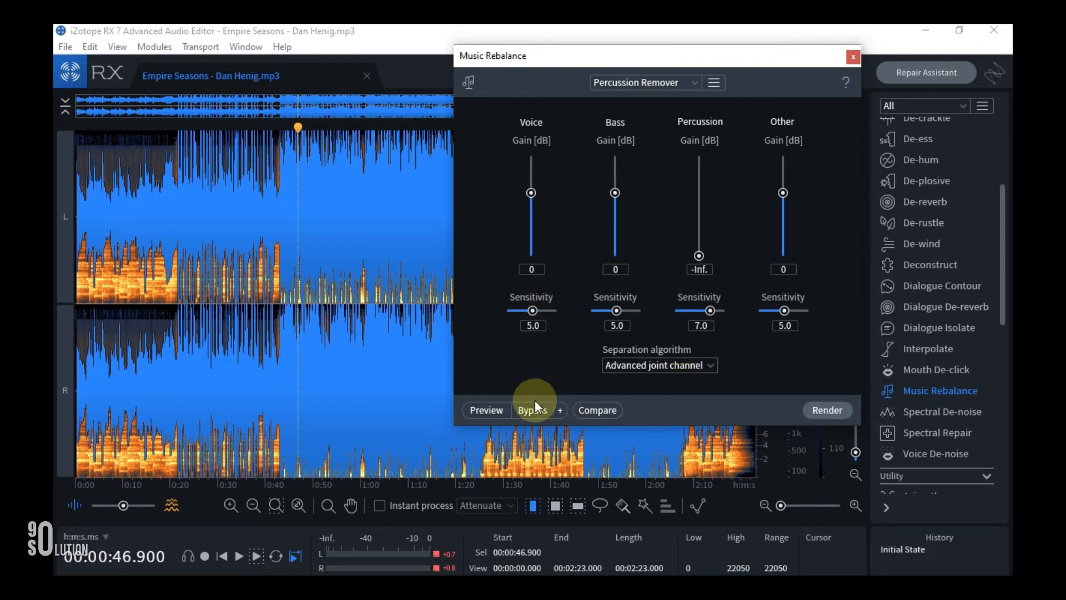
# Preview the percussion removal and render it onto the song, closing the Music Rebalance module.
pyautogui.click(484, 411)
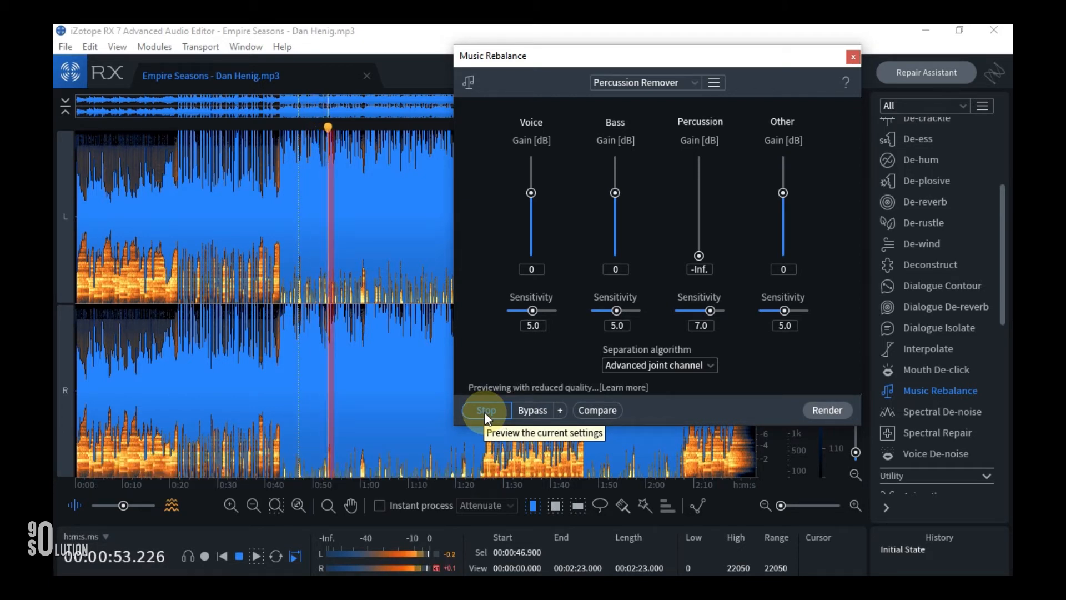
pyautogui.click(487, 410)
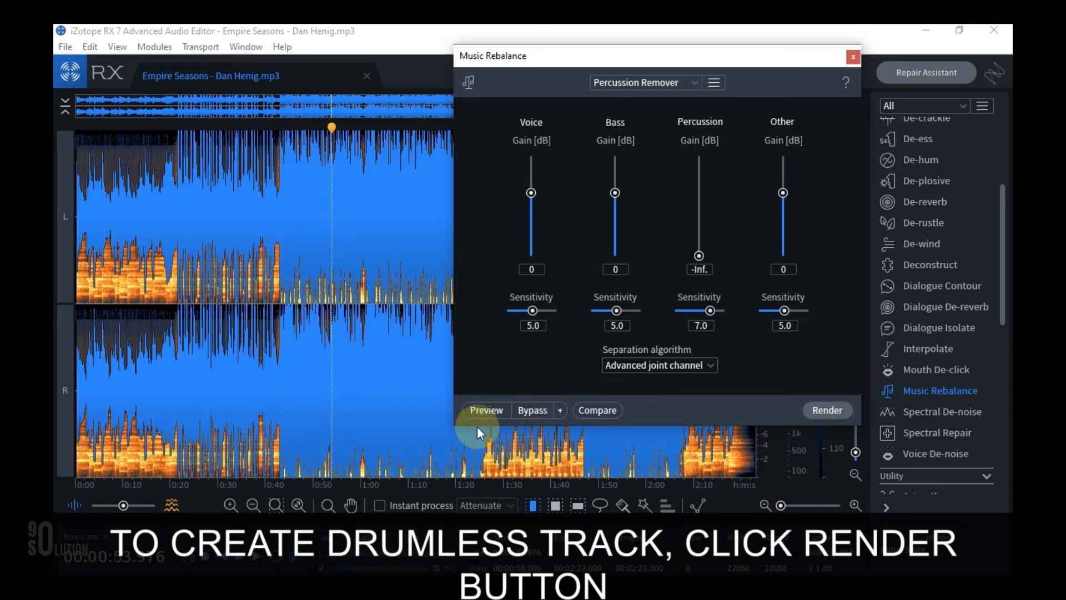
pyautogui.click(825, 411)
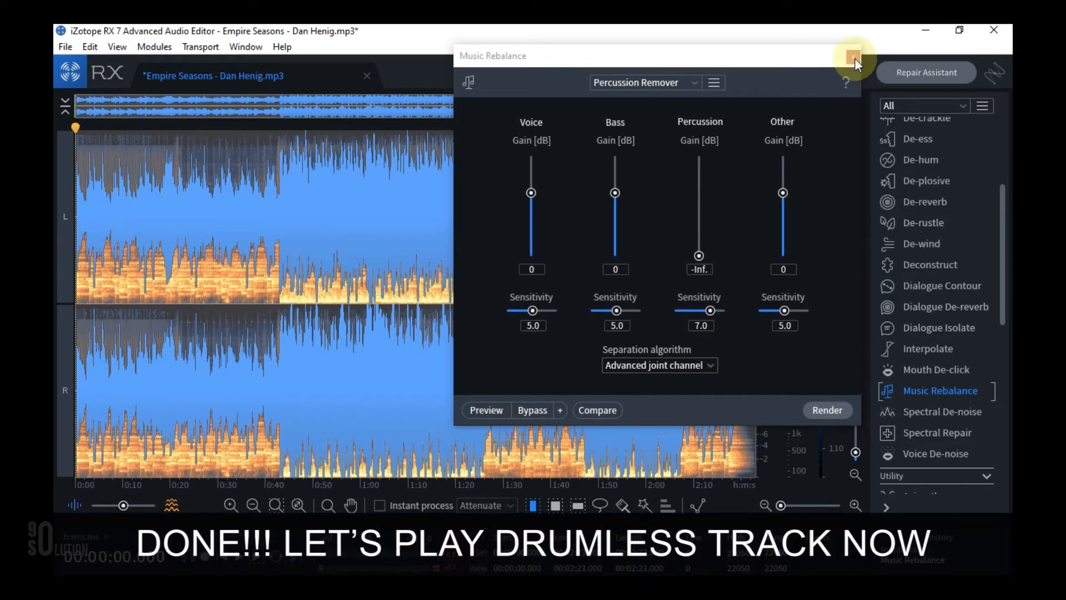
pyautogui.click(854, 57)
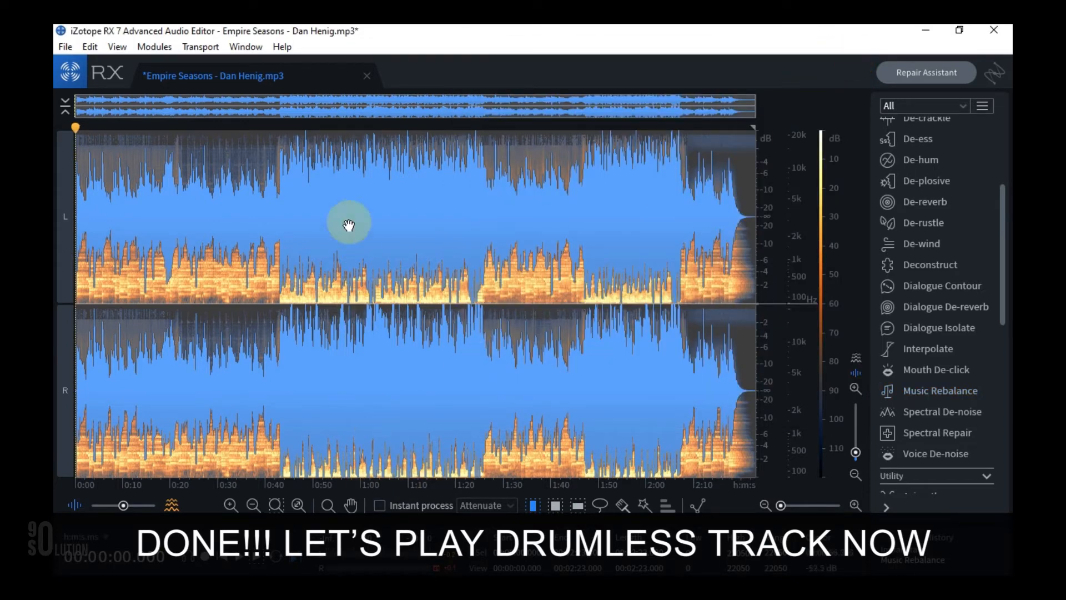
# Play the rendered track from several points along the timeline to check the drum removal.
pyautogui.click(328, 127)
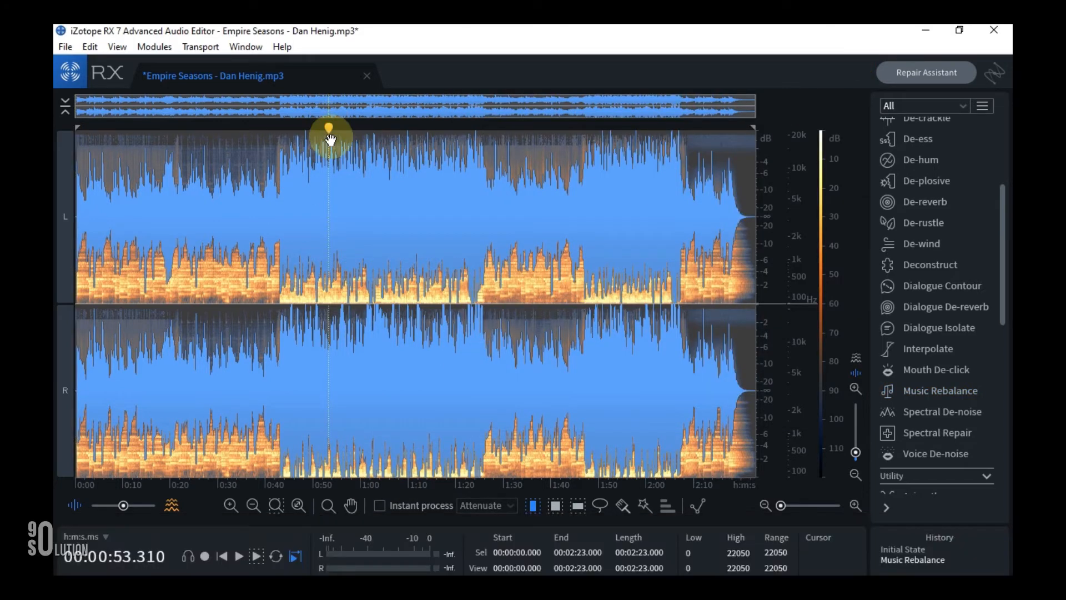
pyautogui.click(239, 555)
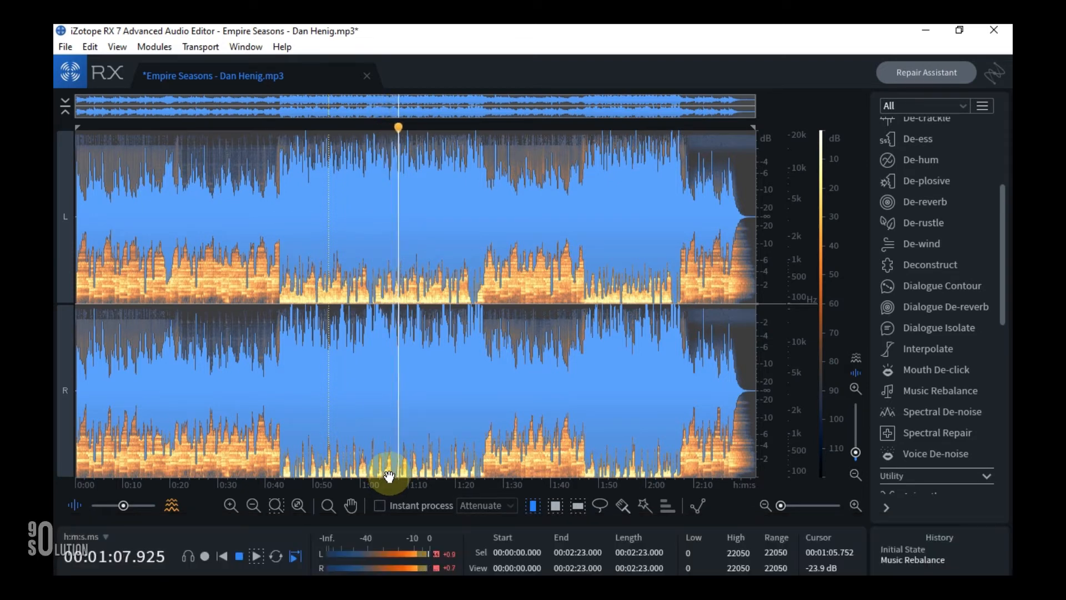
pyautogui.click(185, 128)
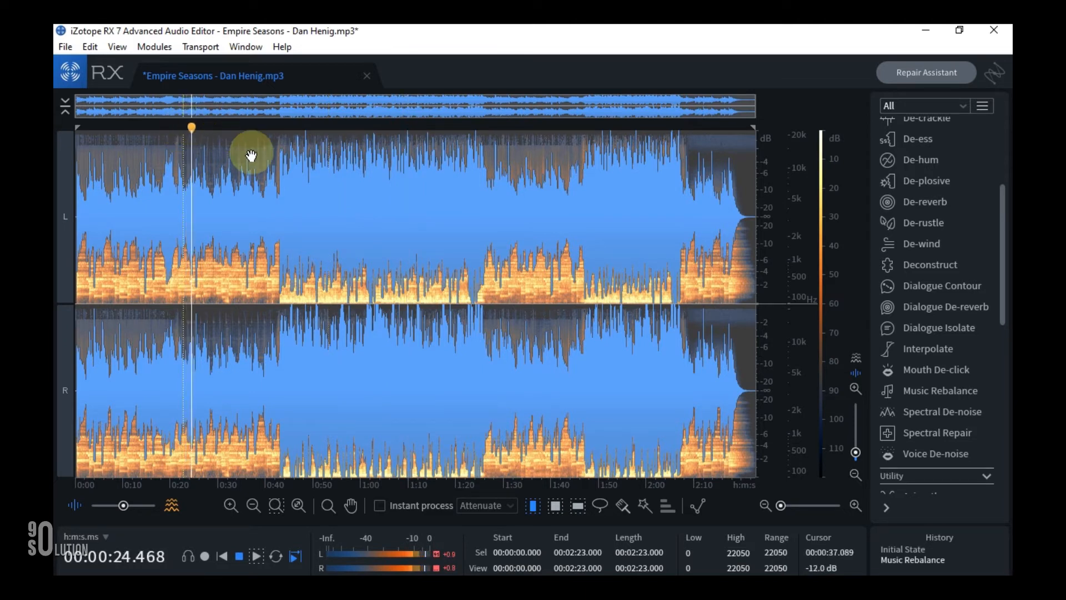
pyautogui.click(492, 128)
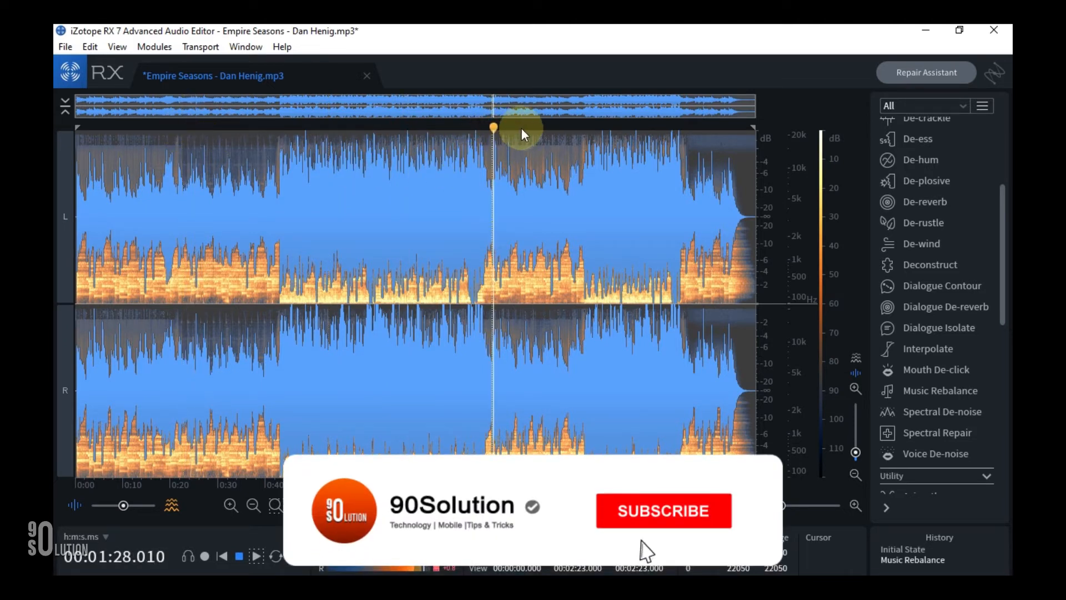
pyautogui.click(559, 132)
pyautogui.click(566, 127)
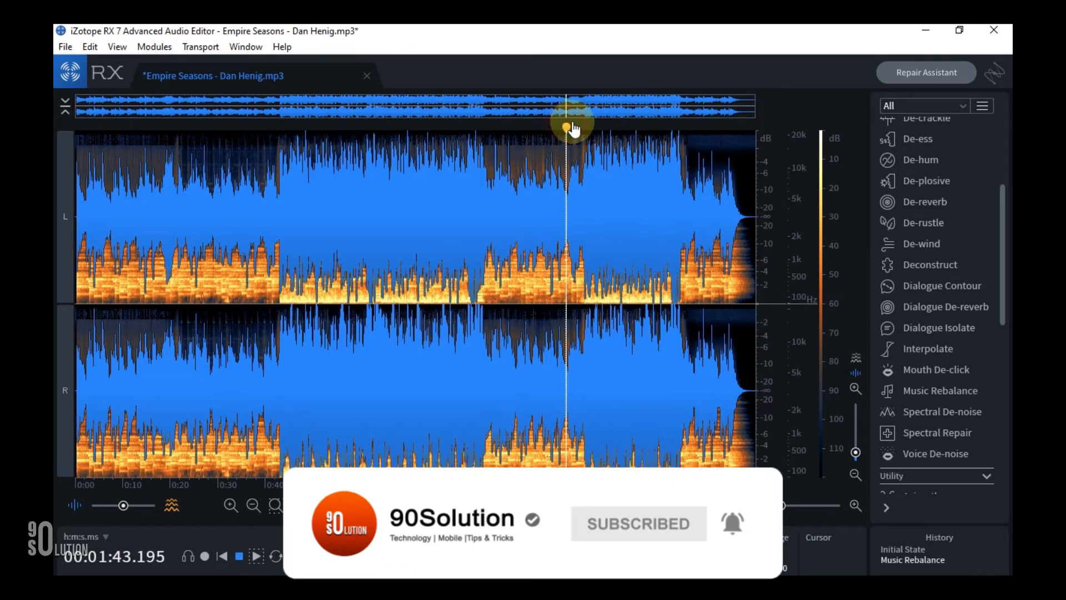
pyautogui.click(607, 128)
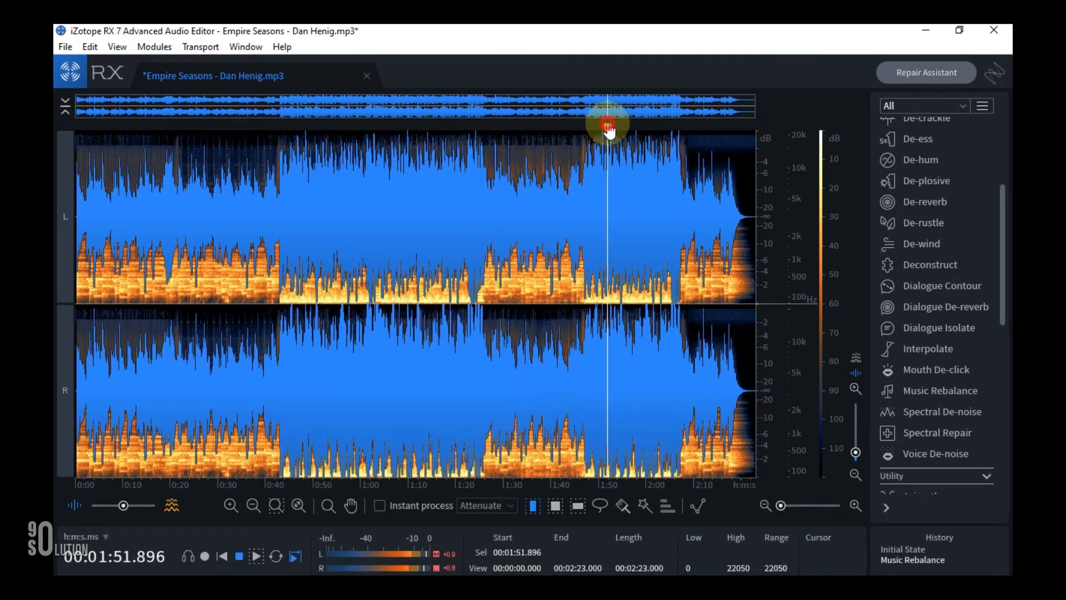
pyautogui.click(639, 126)
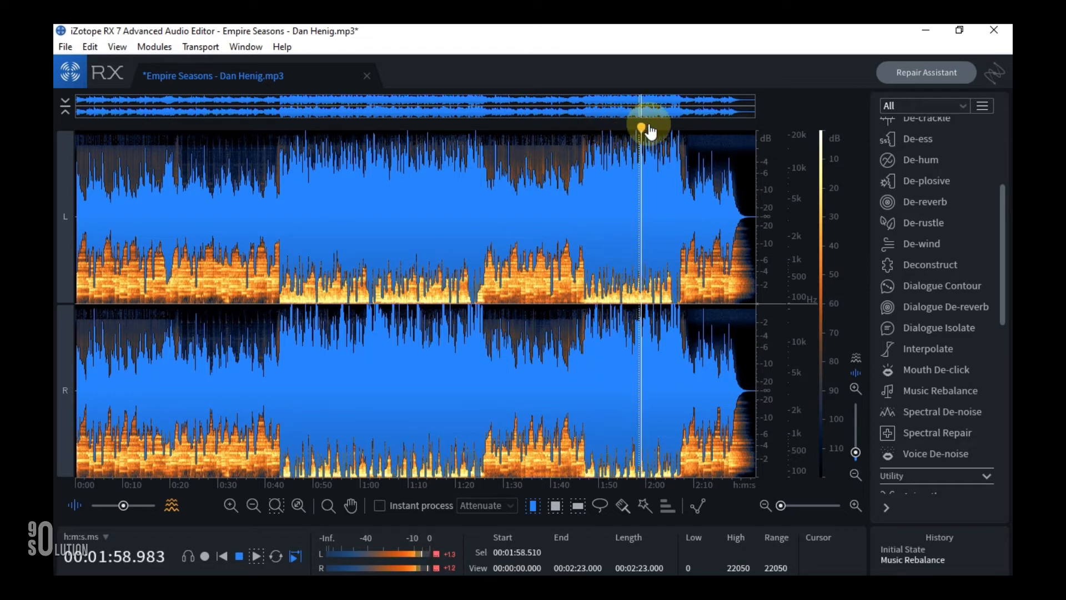
pyautogui.click(311, 127)
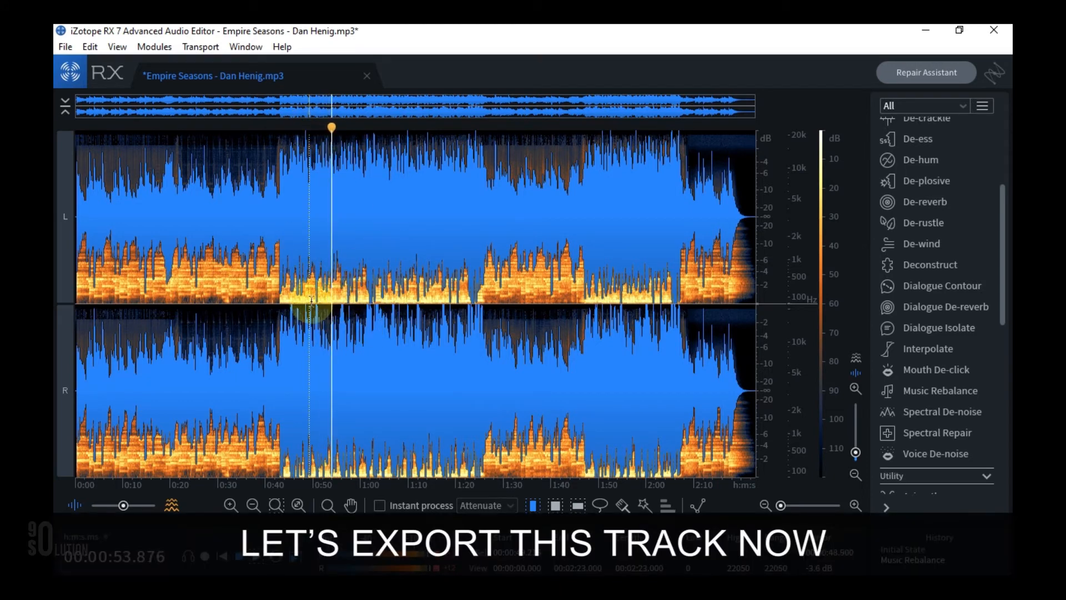
# Export the track as a 256 kbps constant bit rate MP3 named "Empire Seasons - 90solution" in the Song folder.
pyautogui.click(66, 48)
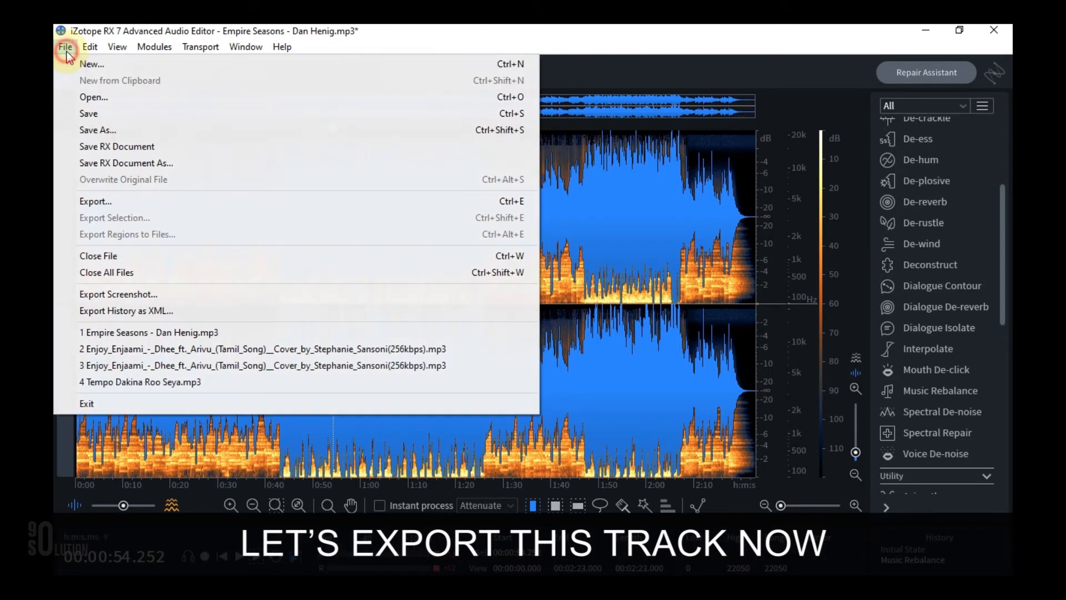
pyautogui.click(106, 201)
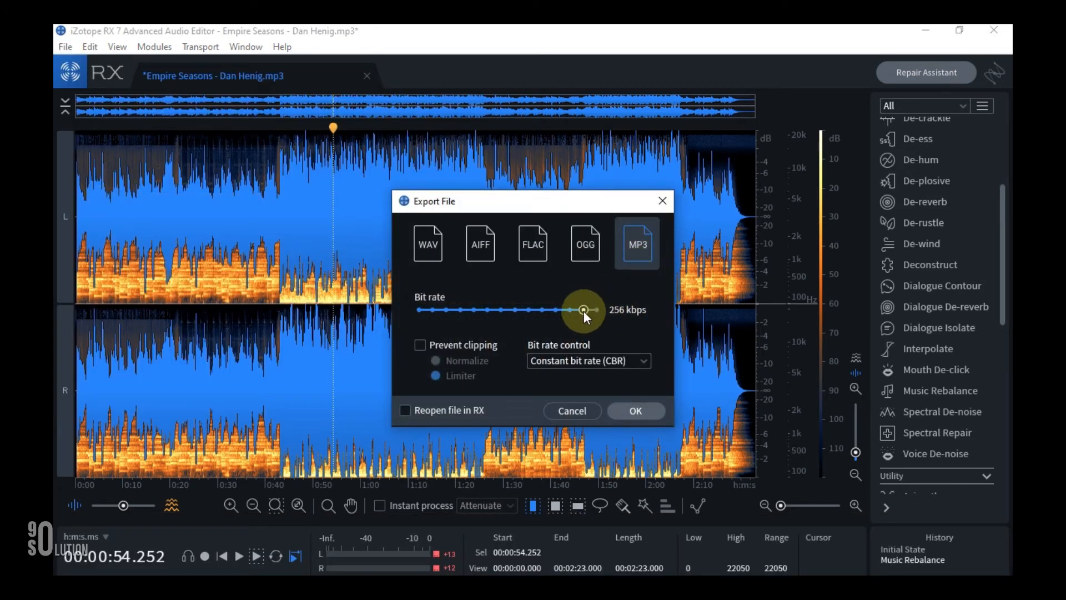
pyautogui.click(637, 411)
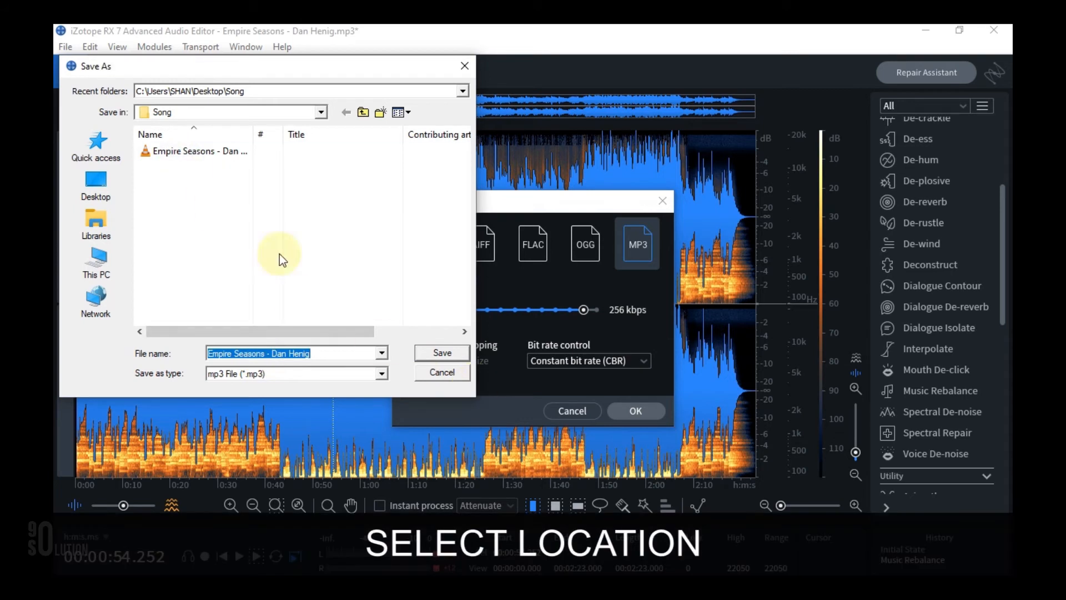
pyautogui.moveTo(336, 353); pyautogui.dragTo(266, 366)
pyautogui.write('-')
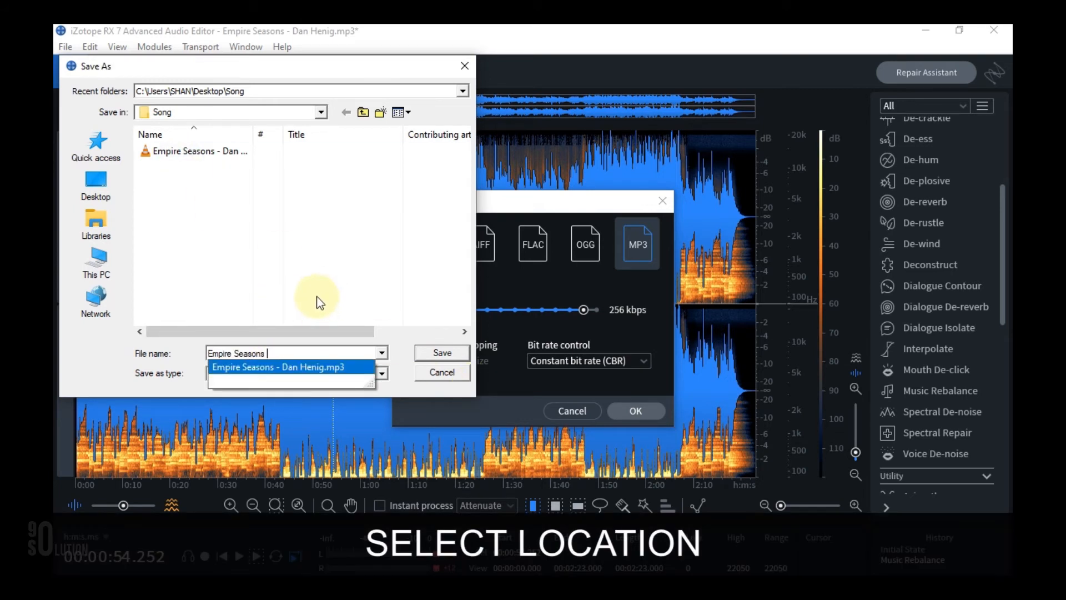
pyautogui.write(' 90solution')
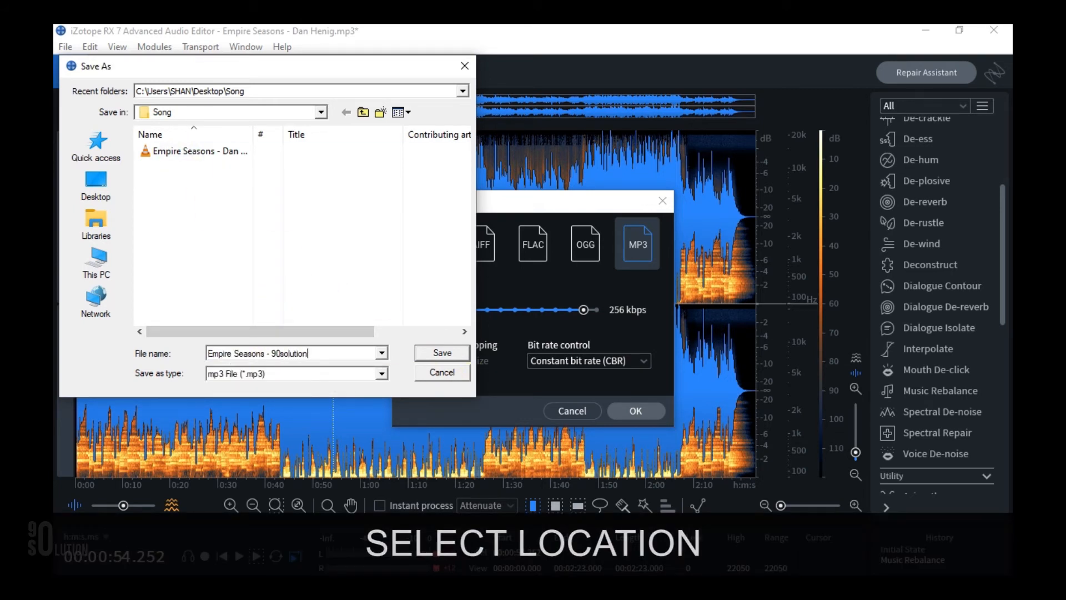
pyautogui.click(435, 356)
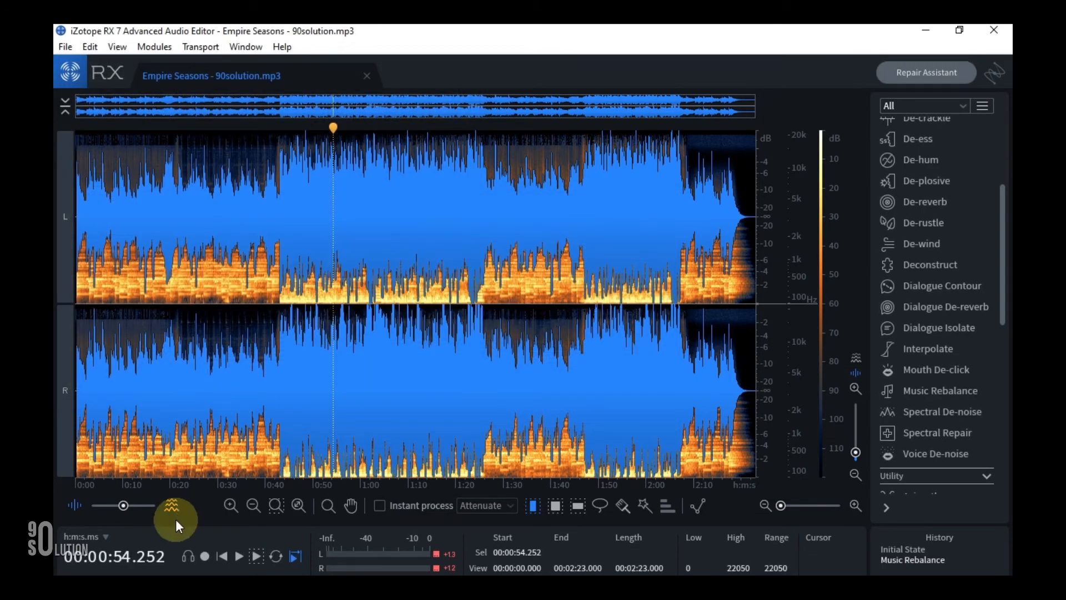
# Play the exported "Empire Seasons - 90solution" file from the Song folder in VLC media player and sample different points of it.
pyautogui.click(190, 583)
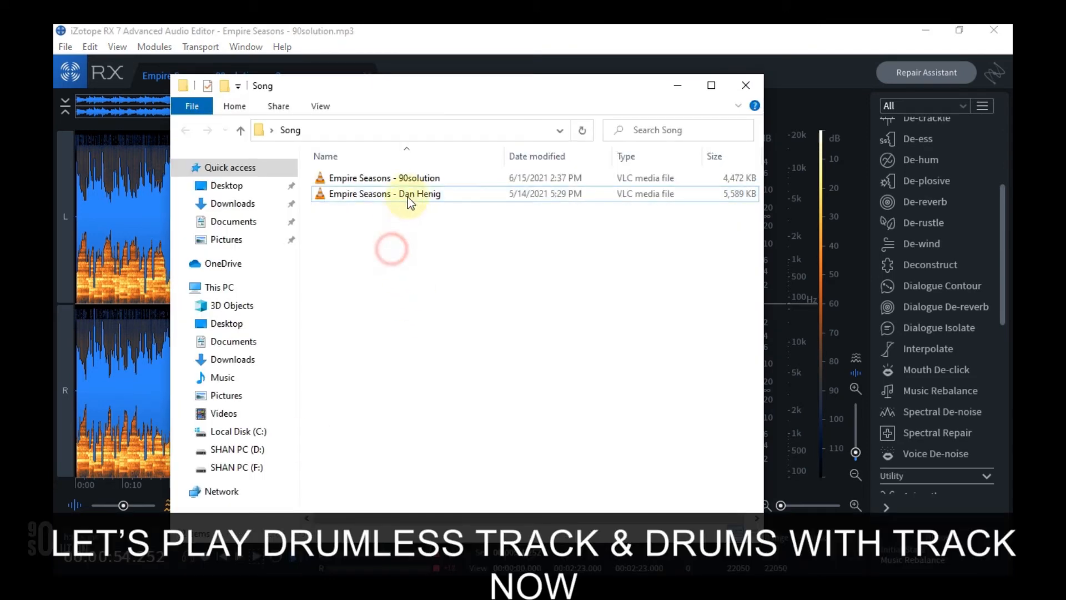
pyautogui.click(405, 179)
pyautogui.click(417, 178)
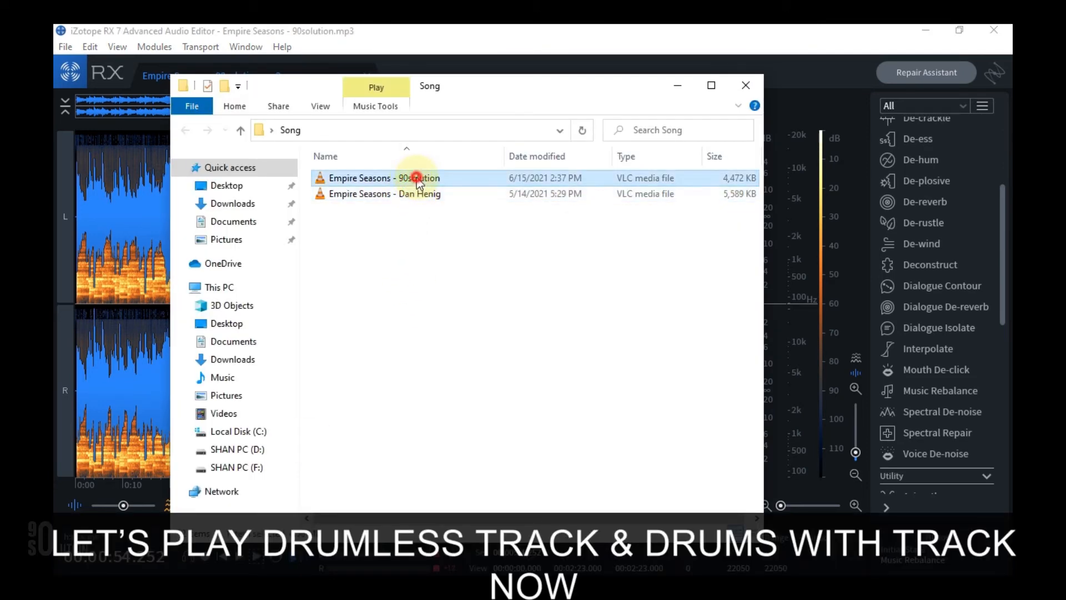
pyautogui.doubleClick(417, 178)
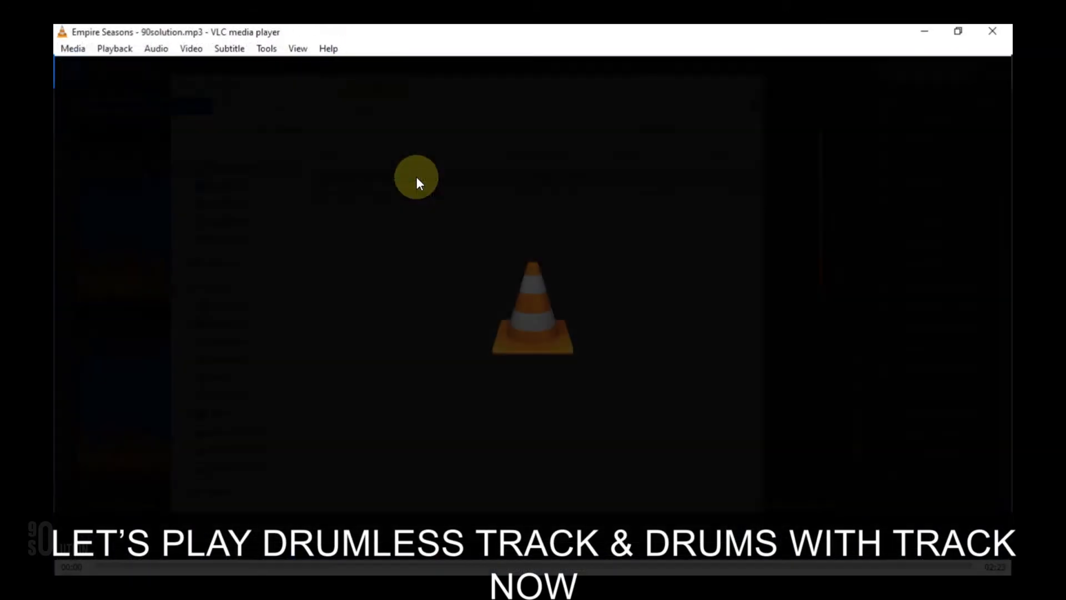
pyautogui.click(240, 567)
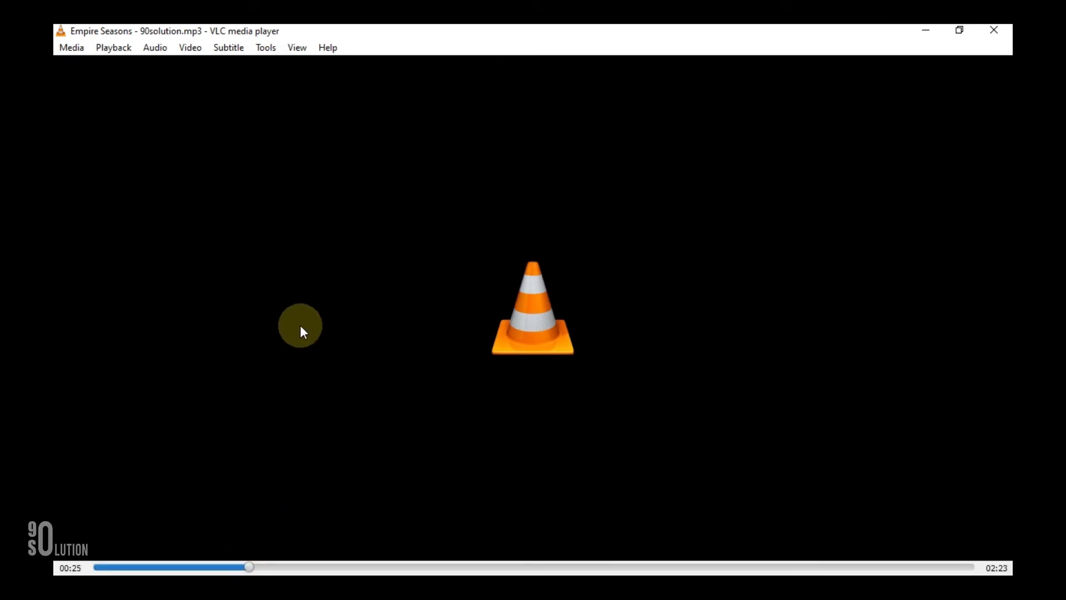
pyautogui.click(418, 567)
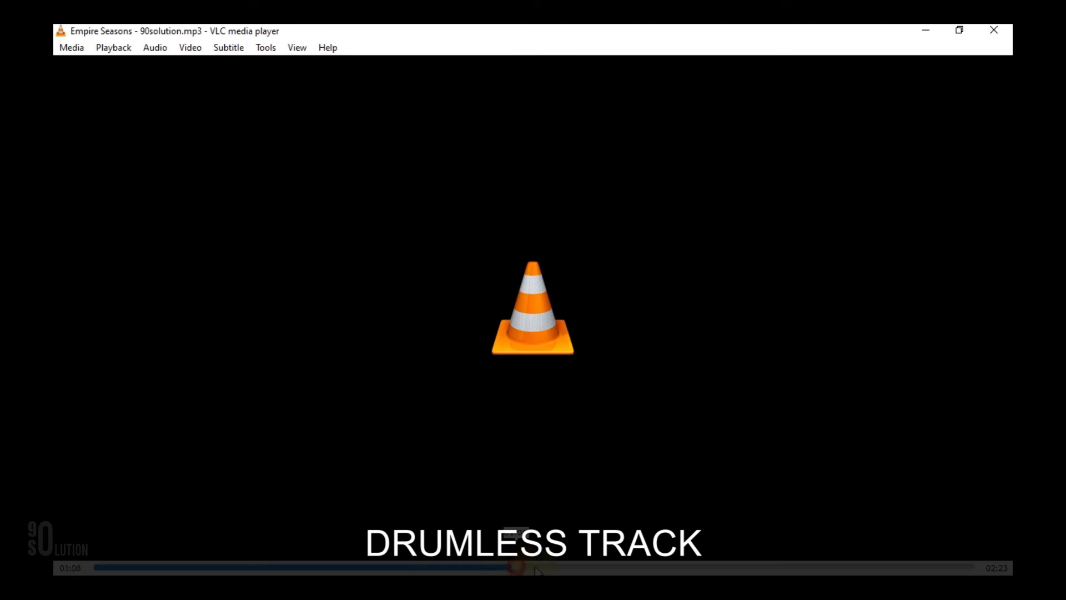
# Play the original Empire Seasons song from the Song folder, listen from about 00:52, and close the player.
pyautogui.click(1003, 38)
pyautogui.doubleClick(441, 195)
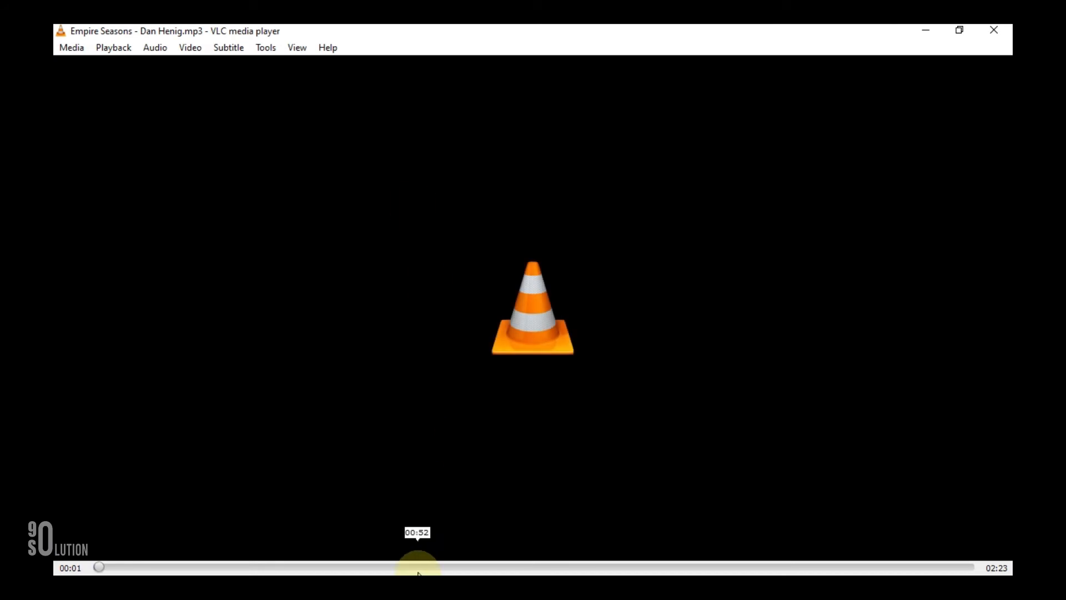
pyautogui.click(419, 567)
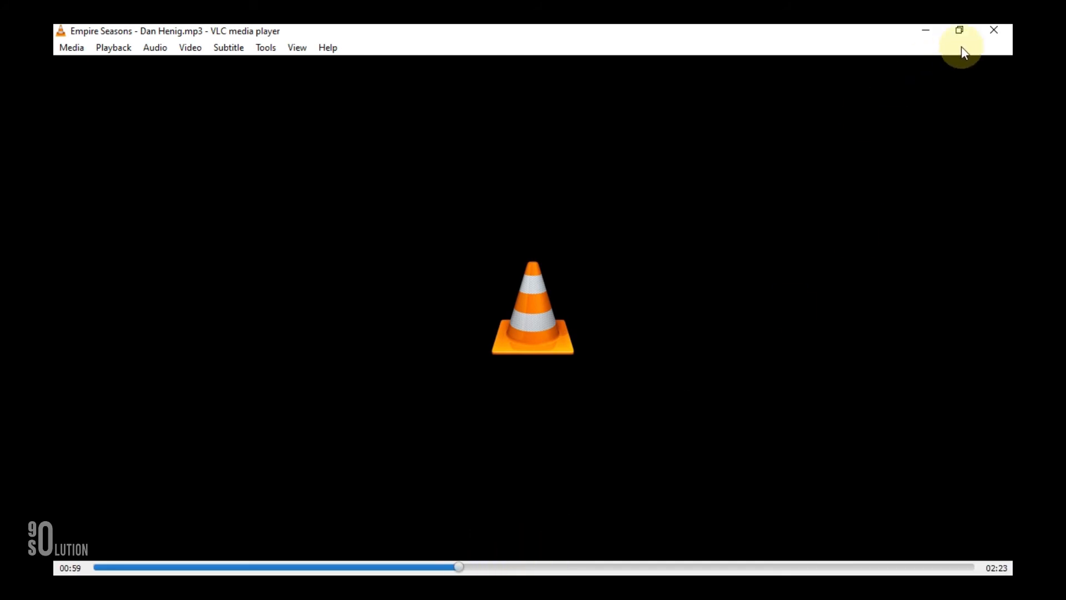
pyautogui.click(1001, 32)
# Replay the exported "Empire Seasons - 90solution" file from about 00:46 and slightly further on, and close the player and the Song folder.
pyautogui.doubleClick(500, 179)
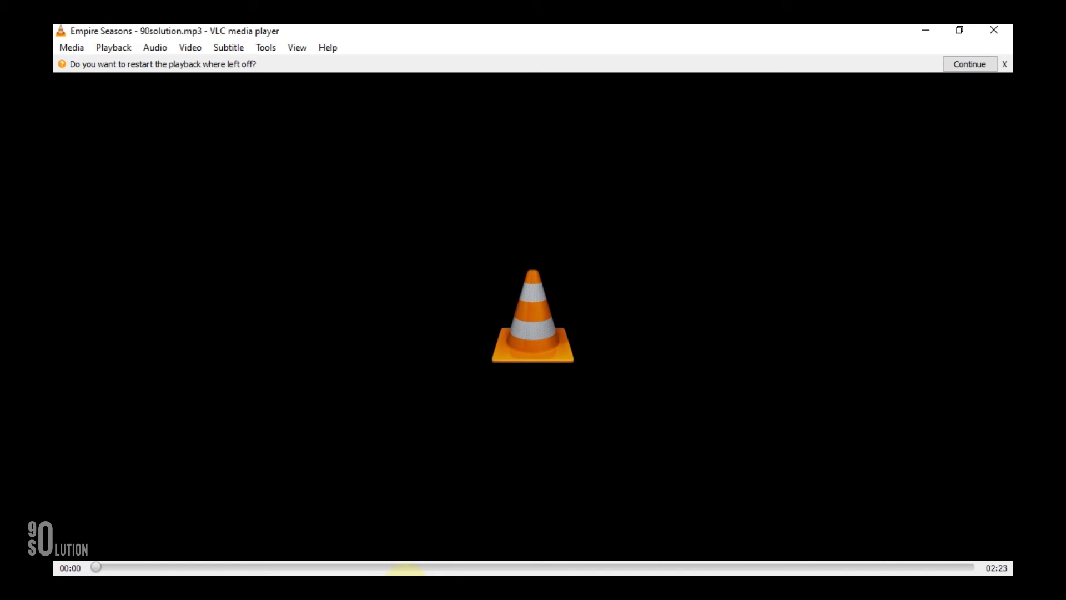
pyautogui.click(378, 567)
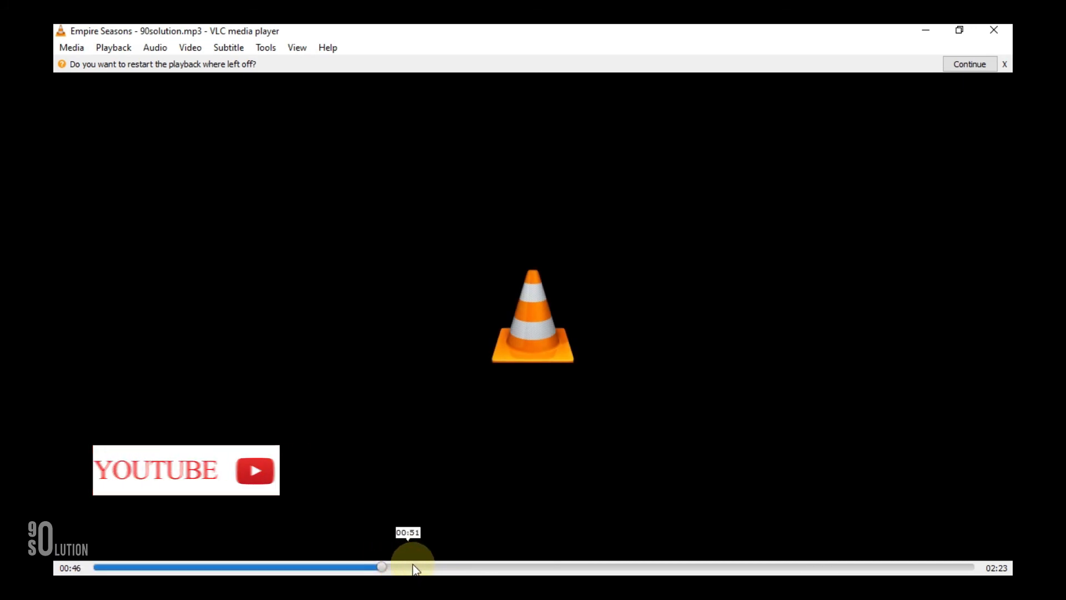
pyautogui.click(426, 567)
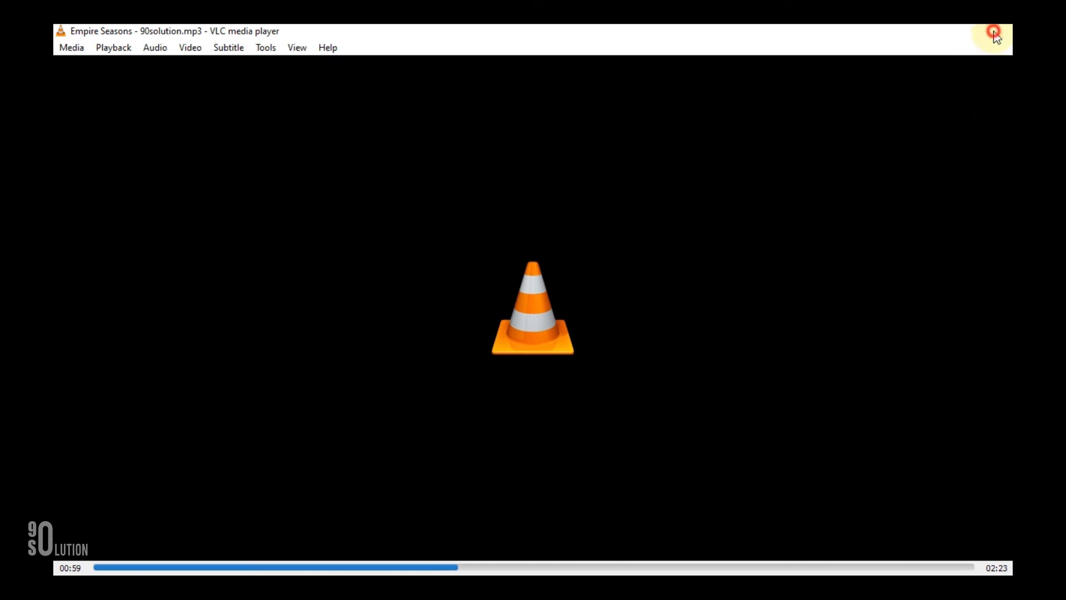
pyautogui.click(994, 32)
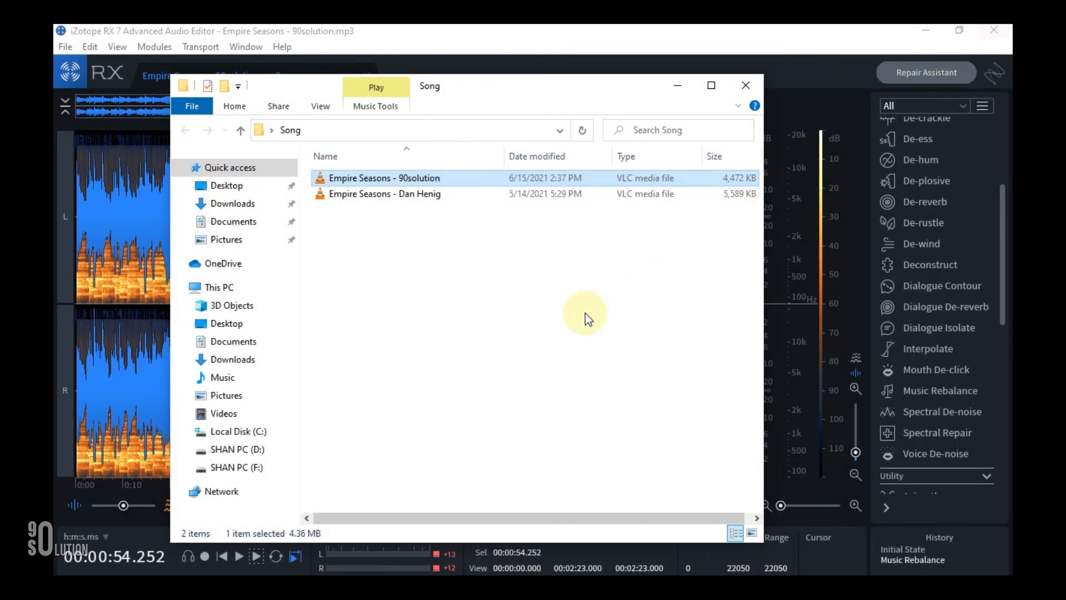
pyautogui.click(747, 87)
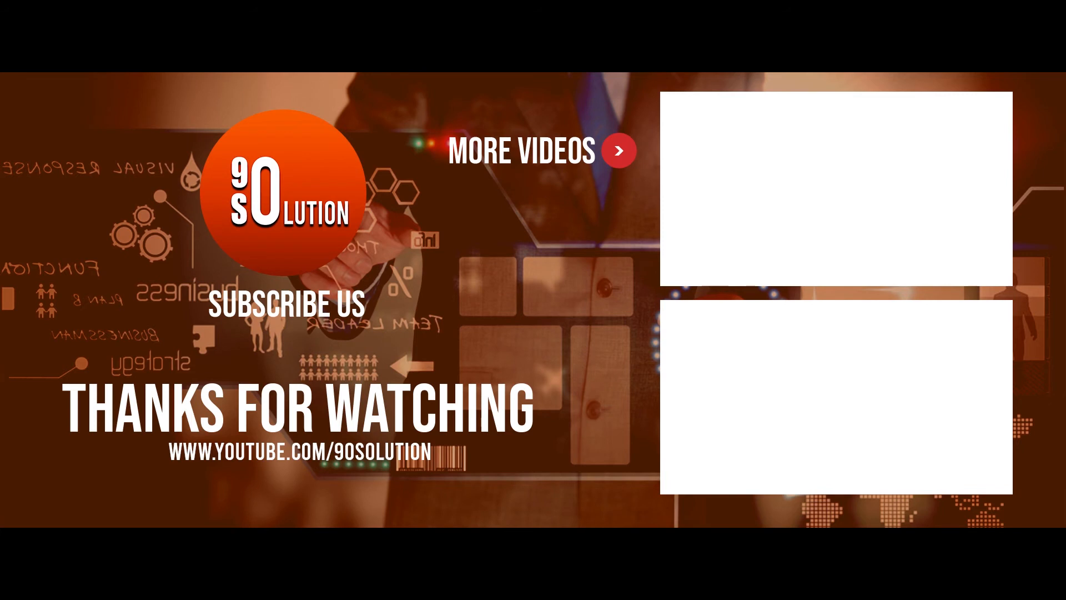